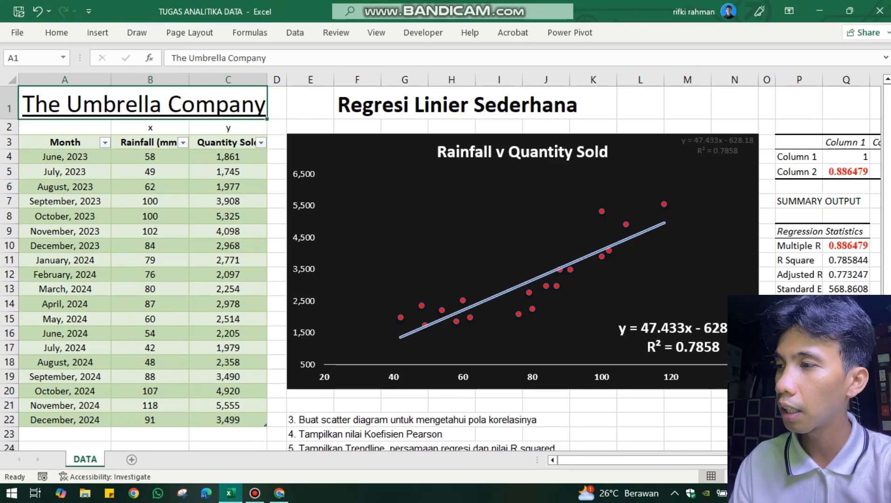
Highlight the Month, Rainfall (mm) and Quantity Sold columns one after another to review the source data
{"action": "left_click_drag", "start_coordinate": [65, 142], "coordinate": [65, 435]}
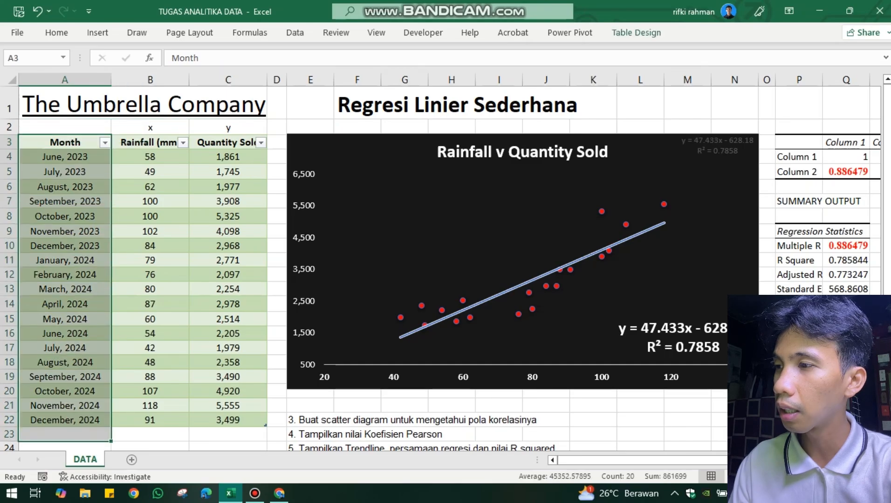
{"action": "left_click_drag", "start_coordinate": [150, 142], "coordinate": [150, 420]}
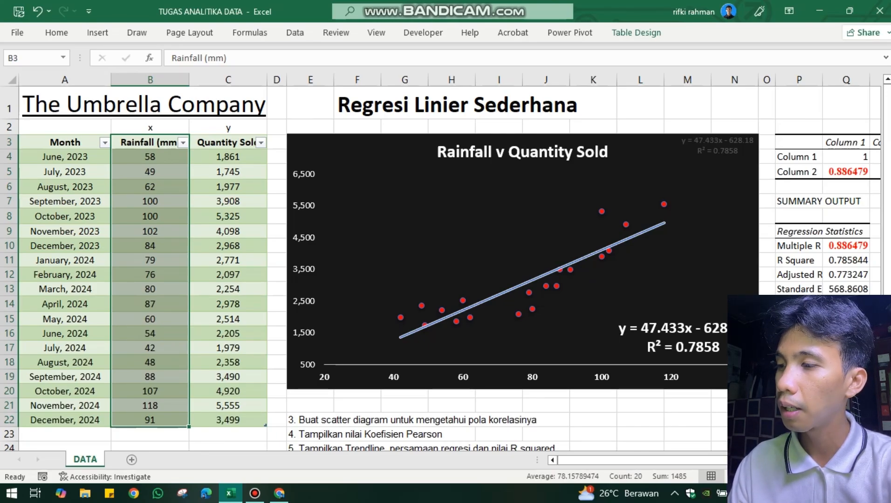
{"action": "left_click_drag", "start_coordinate": [228, 142], "coordinate": [228, 420]}
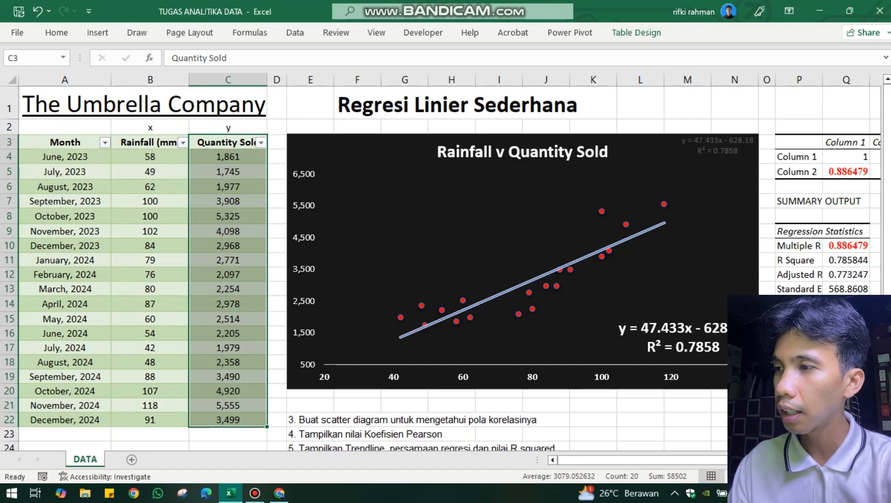
{"action": "left_click", "coordinate": [228, 172]}
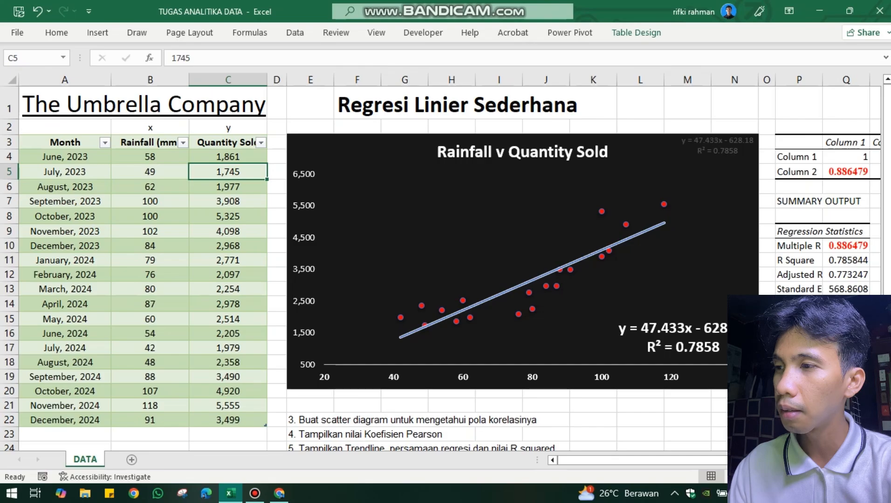
Preview the recommended scatter chart for the Rainfall and Quantity Sold data in B3:C22 without inserting it
{"action": "left_click_drag", "start_coordinate": [150, 142], "coordinate": [224, 419]}
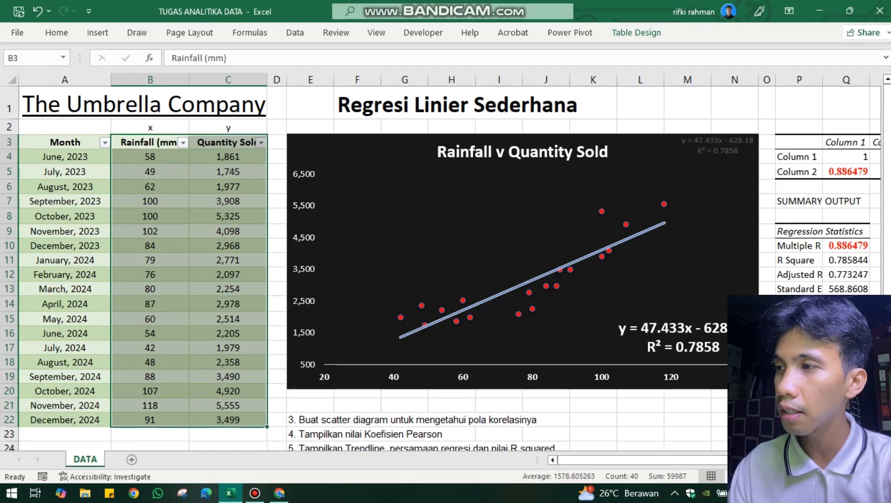
{"action": "left_click", "coordinate": [97, 32]}
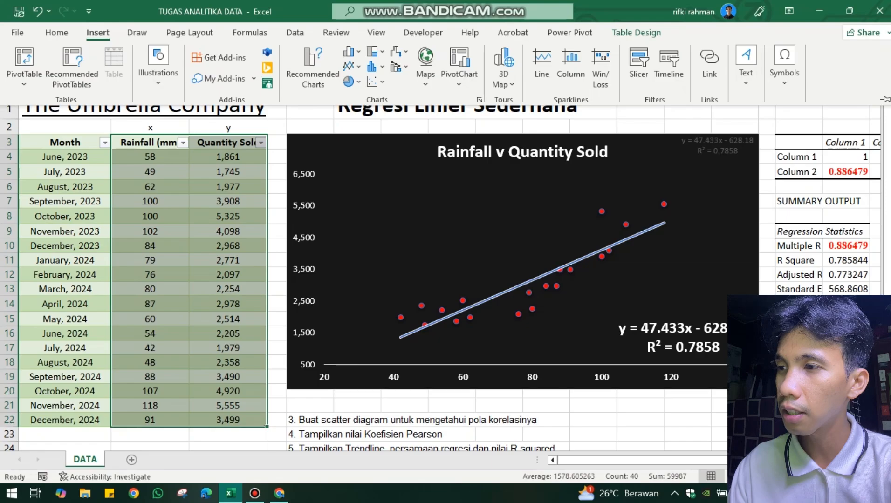
{"action": "left_click", "coordinate": [313, 66]}
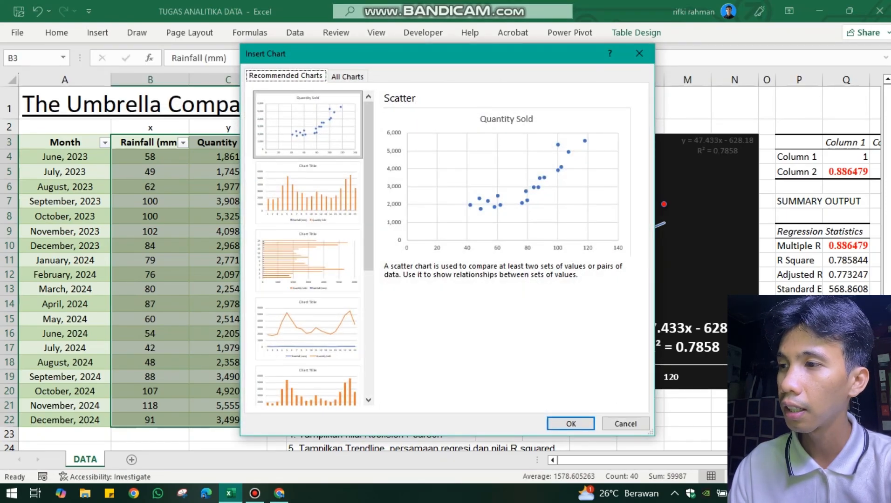
{"action": "left_click", "coordinate": [640, 53]}
Inspect the trendline, plot area and small equation label of the Rainfall v Quantity Sold chart
{"action": "left_click", "coordinate": [536, 186]}
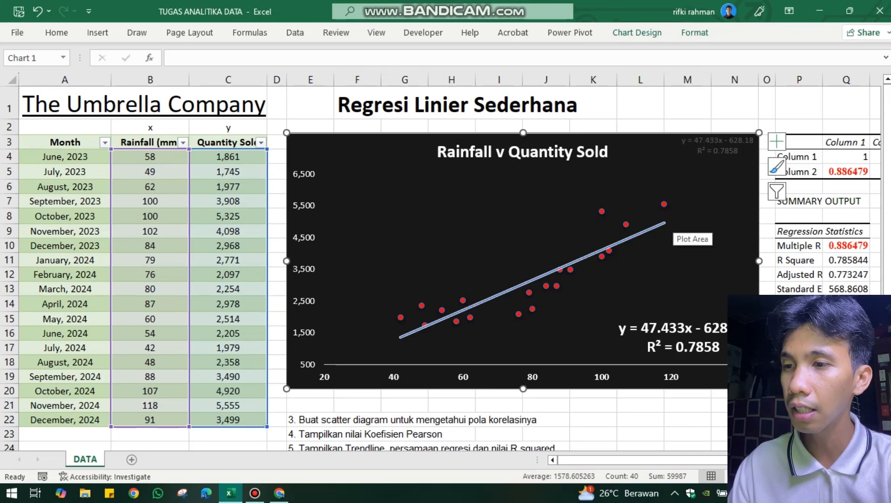
{"action": "left_click", "coordinate": [646, 231]}
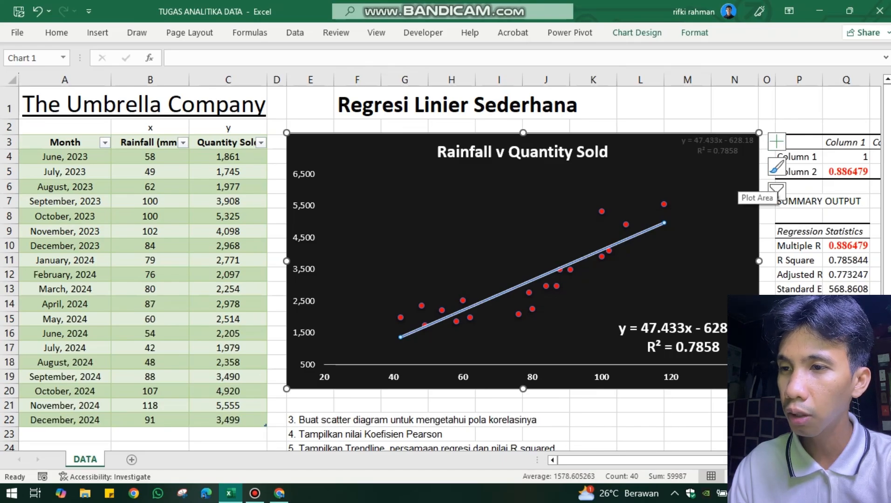
{"action": "left_click", "coordinate": [737, 187]}
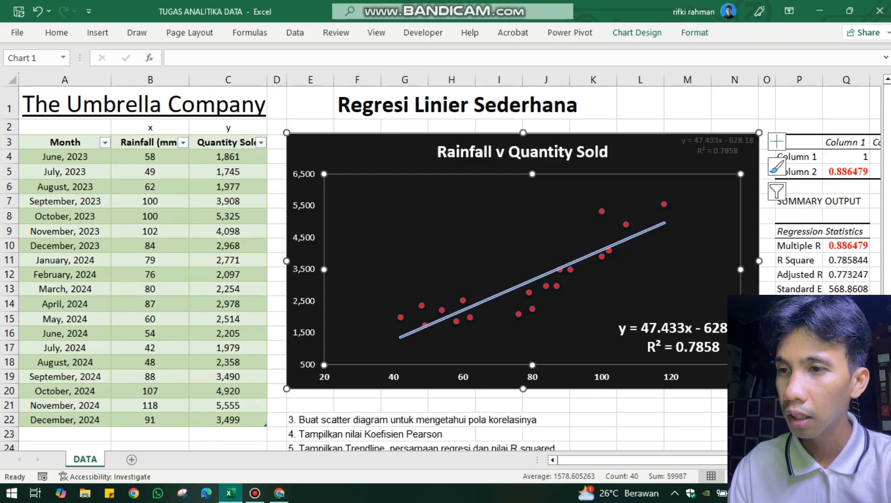
{"action": "left_click", "coordinate": [724, 146]}
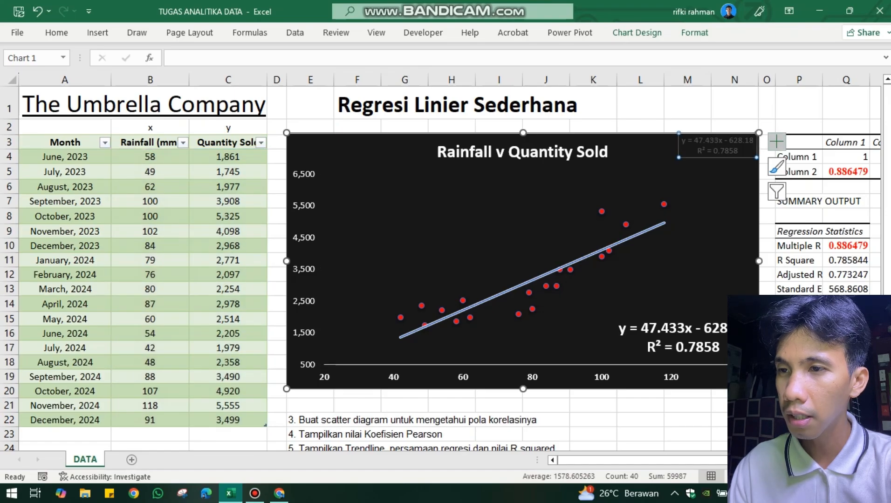
Add a linear trendline showing its equation and R-squared value, and move the new label to the chart's upper-right corner
{"action": "left_click", "coordinate": [776, 141]}
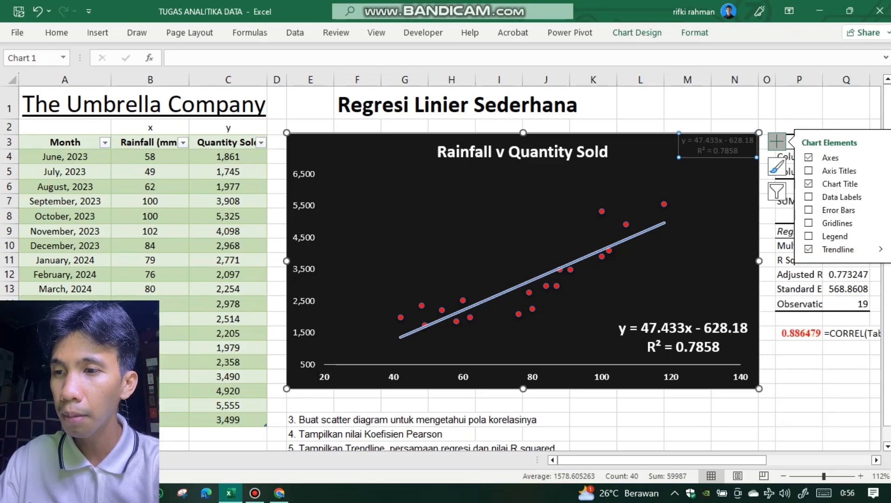
{"action": "left_click", "coordinate": [880, 249]}
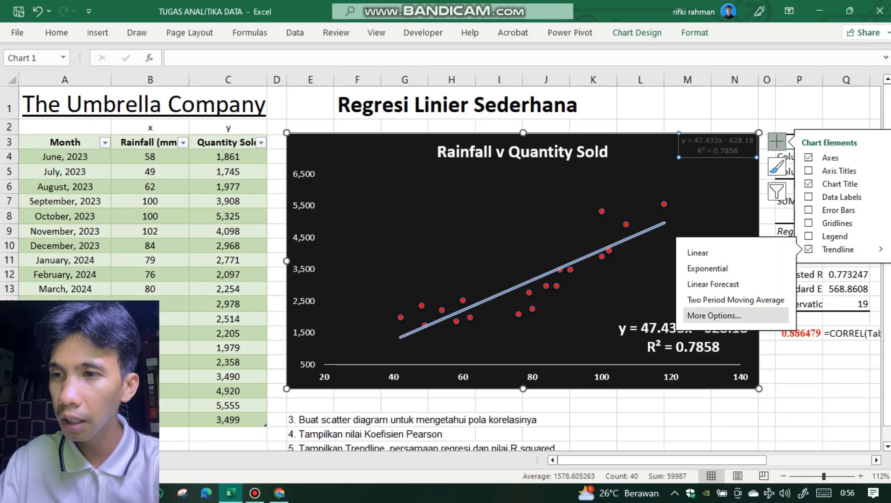
{"action": "left_click", "coordinate": [713, 315]}
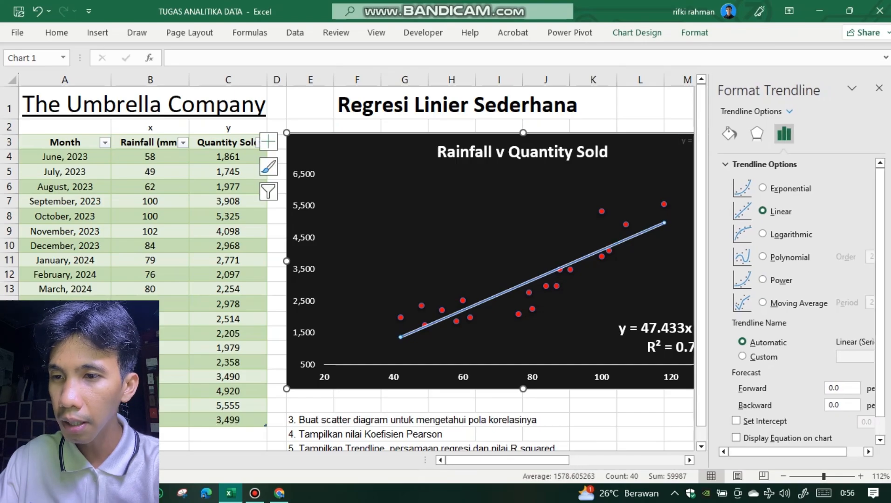
{"action": "scroll", "coordinate": [801, 303], "scroll_direction": "down", "scroll_amount": 1}
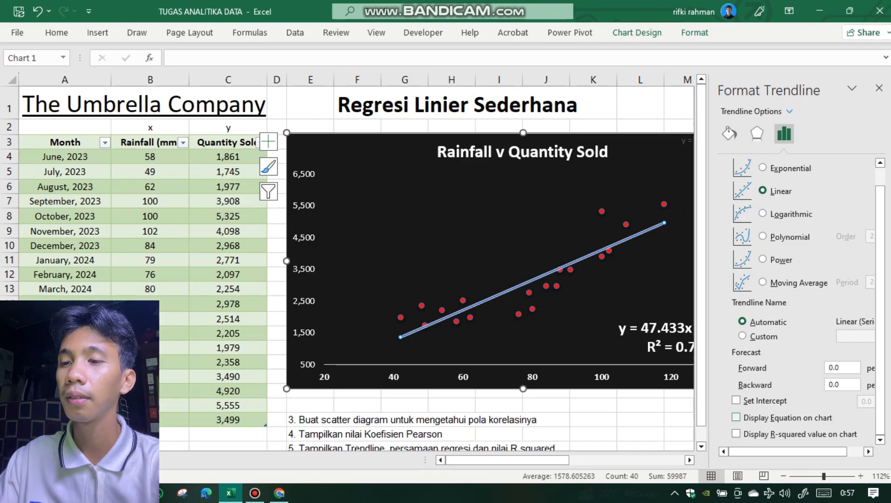
{"action": "left_click", "coordinate": [736, 418]}
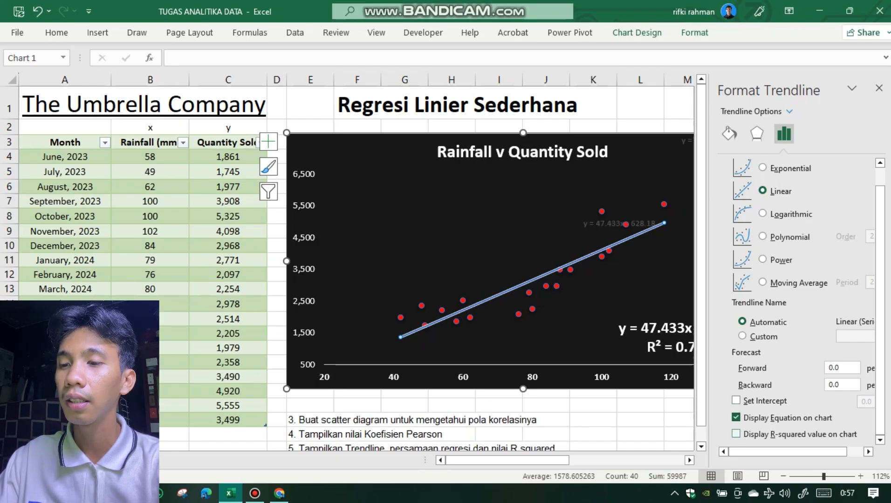
{"action": "left_click", "coordinate": [736, 434]}
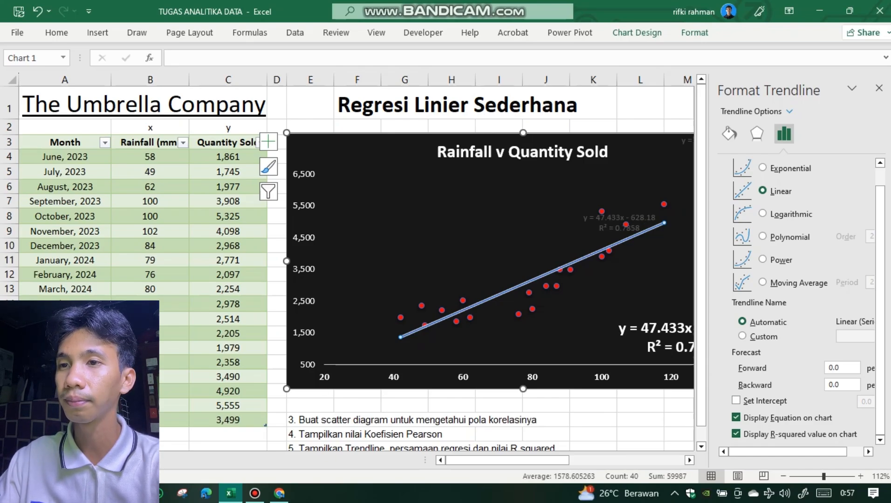
{"action": "left_click", "coordinate": [879, 88]}
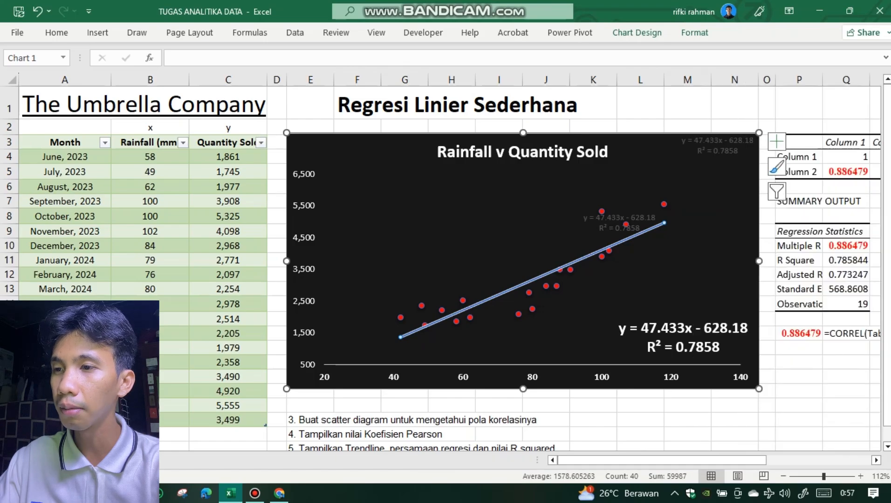
{"action": "left_click", "coordinate": [620, 223]}
{"action": "left_click_drag", "start_coordinate": [619, 223], "coordinate": [715, 145]}
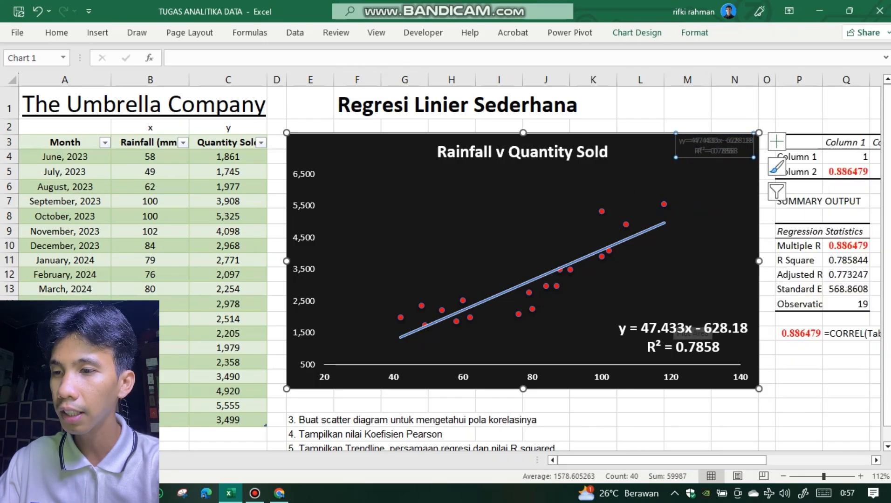
Examine the regression equation and R-squared value in the chart's large label, highlighting the equation text
{"action": "left_click", "coordinate": [657, 332]}
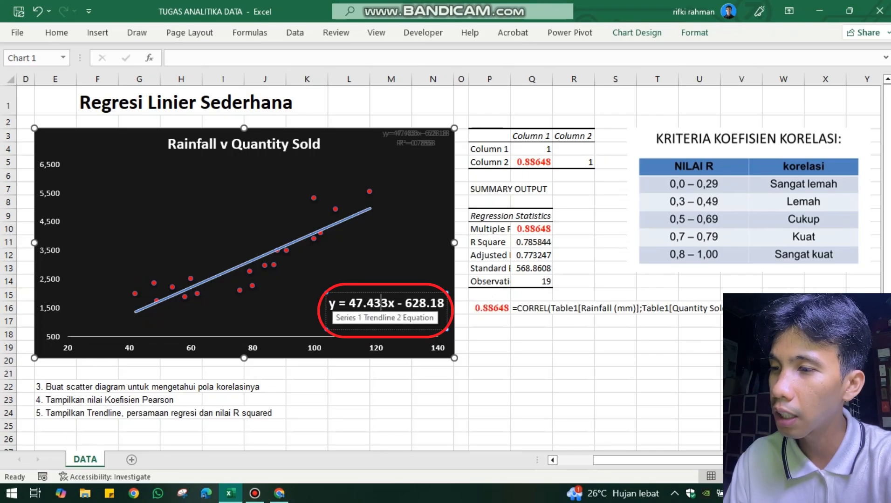
{"action": "left_click_drag", "start_coordinate": [328, 303], "coordinate": [444, 304]}
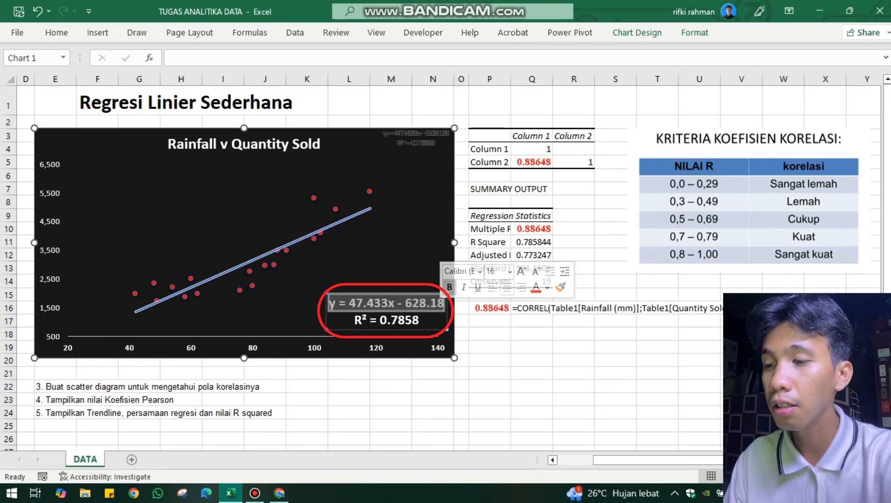
{"action": "left_click", "coordinate": [461, 321]}
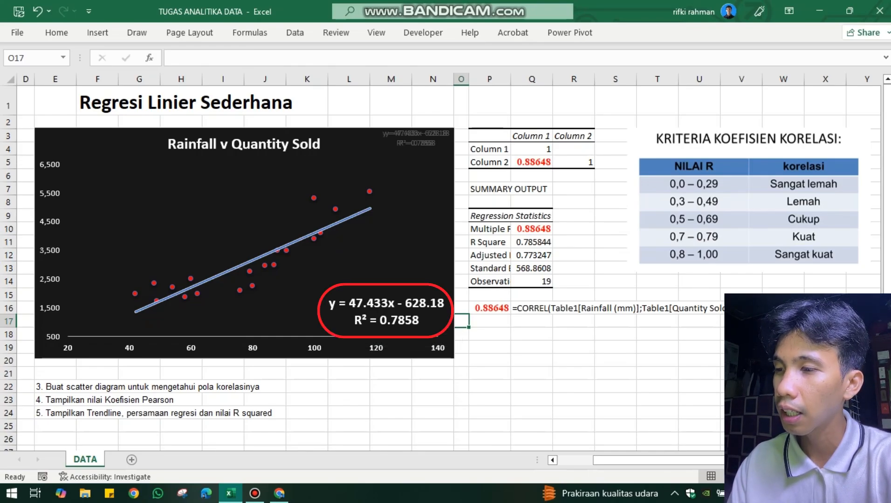
{"action": "left_click", "coordinate": [364, 321]}
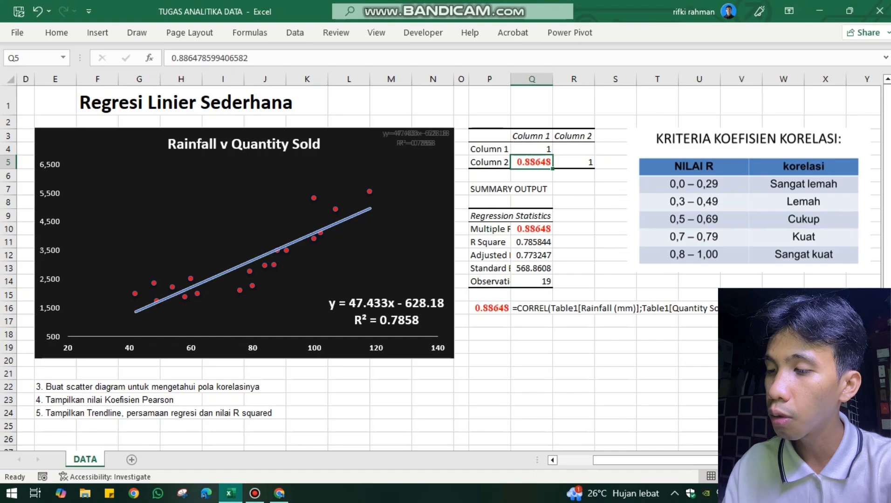
Compare the correlation matrix coefficient in Q5, the Multiple R in Q10 and the CORREL result in row 16
{"action": "left_click", "coordinate": [532, 228]}
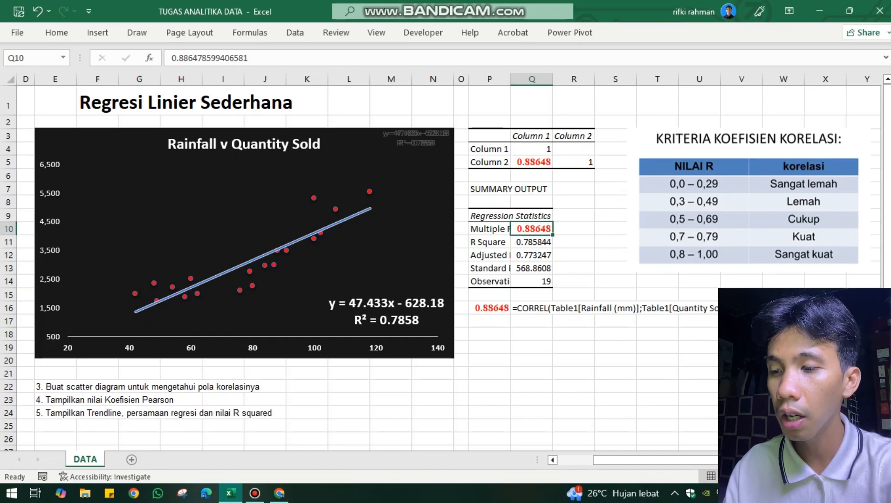
{"action": "left_click", "coordinate": [489, 308]}
{"action": "left_click", "coordinate": [531, 162]}
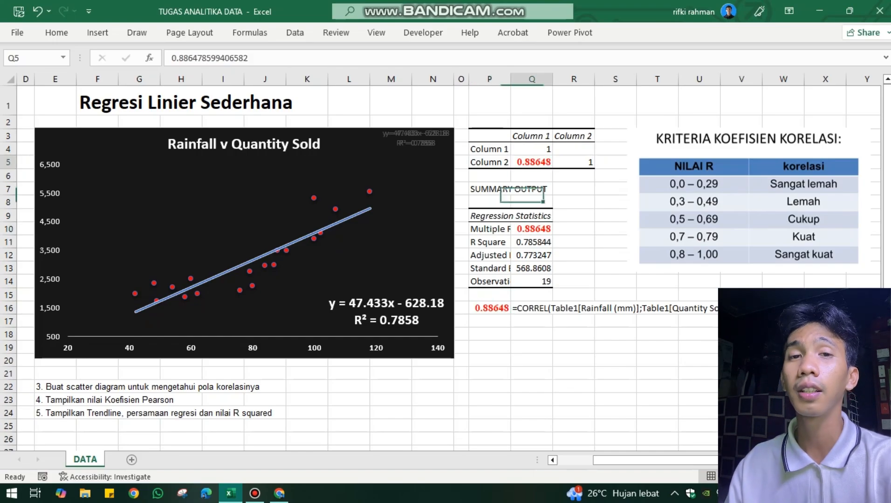
{"action": "left_click", "coordinate": [531, 229]}
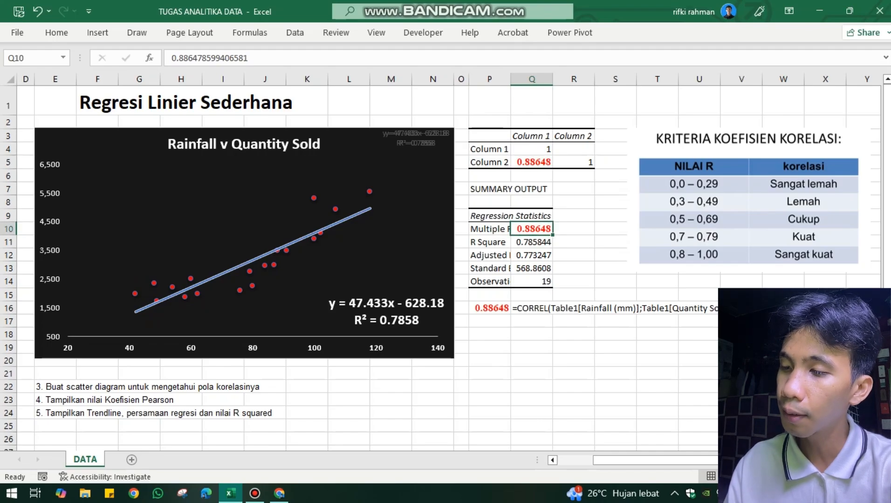
{"action": "left_click", "coordinate": [490, 308]}
{"action": "left_click", "coordinate": [532, 162]}
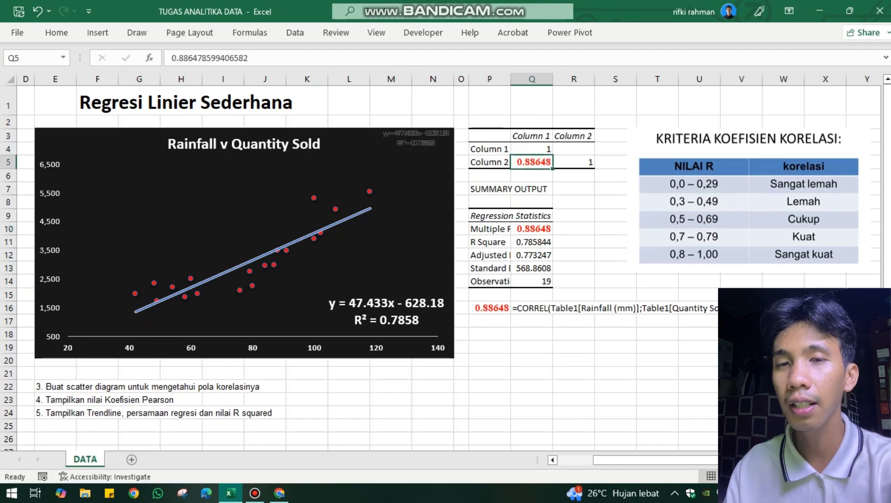